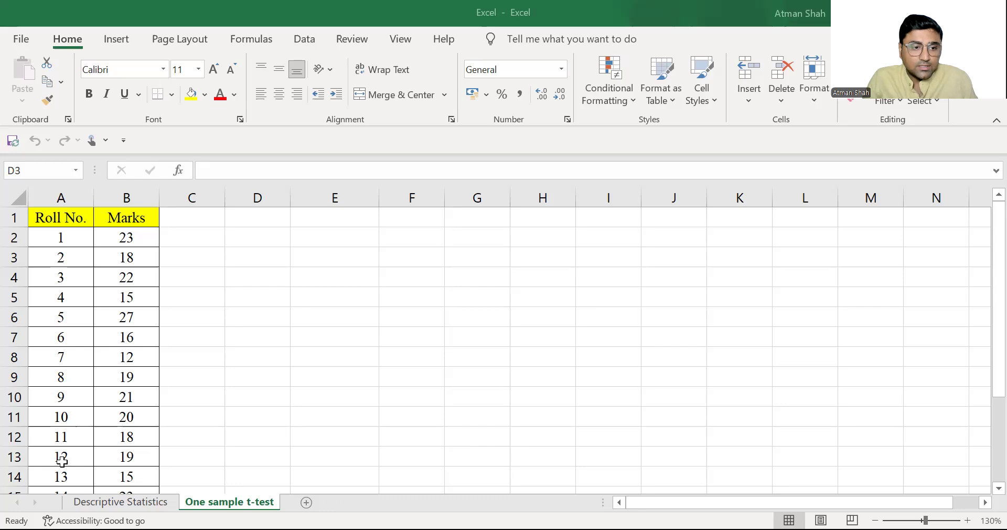
Step: Select the roll numbers in column A down to row 19, then the first mark in B2
left_click(90, 237)
key("ctrl+shift+Down")
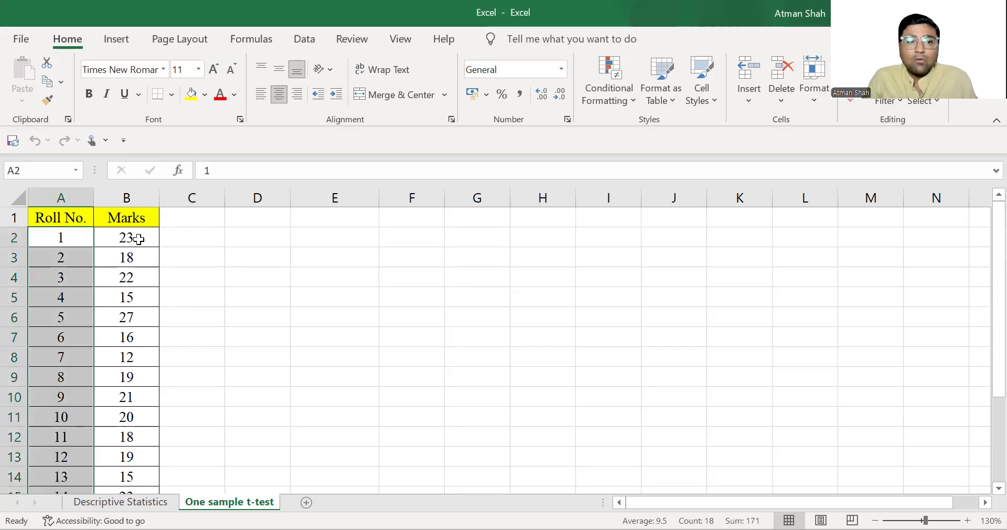
left_click(139, 238)
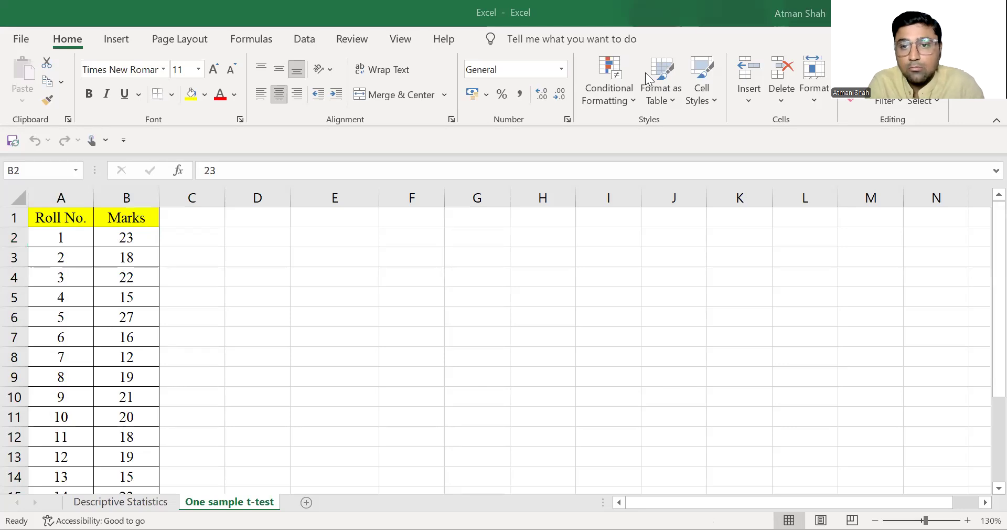
Step: Handwrite μ = 14 in ink beside the data and underline it
left_click_drag(724, 233, 714, 262)
left_click_drag(738, 237, 740, 274)
left_click_drag(756, 248, 776, 252)
left_click_drag(793, 232, 792, 262)
mouse_move(799, 236)
left_mouse_down()
mouse_move(811, 246)
mouse_move(802, 271)
left_mouse_up()
left_click_drag(703, 285, 838, 283)
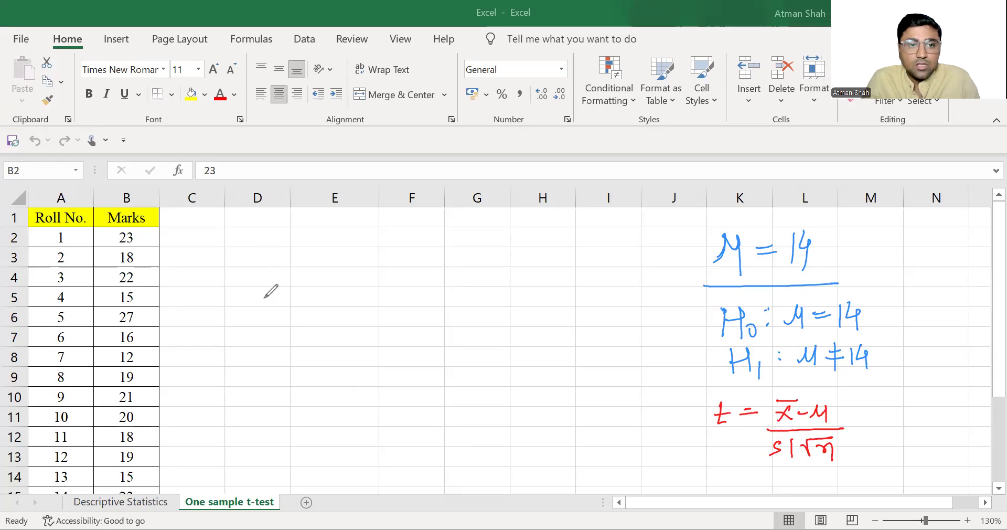
Step: Enter the label 'sample mean' in cell D6
left_click(273, 373)
left_click(256, 316)
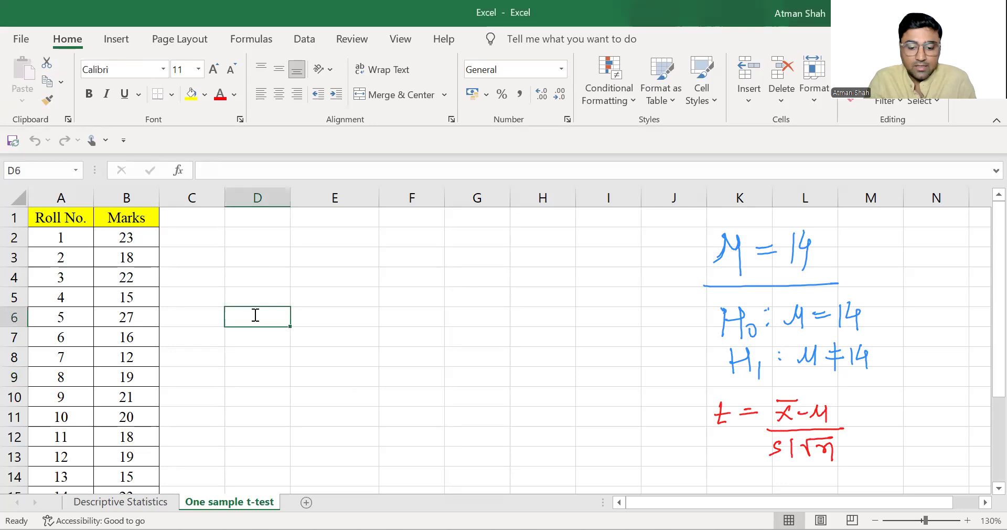
type("sample mean")
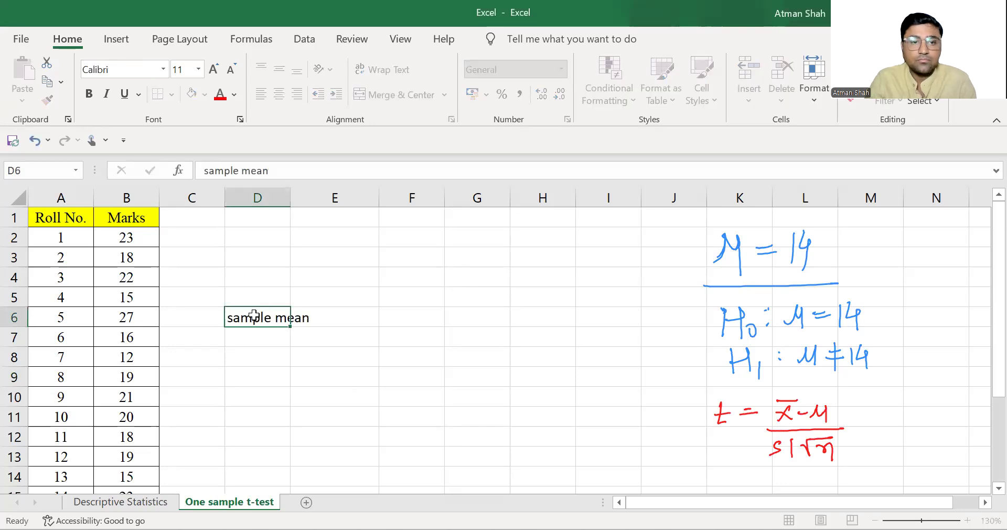
key("Tab")
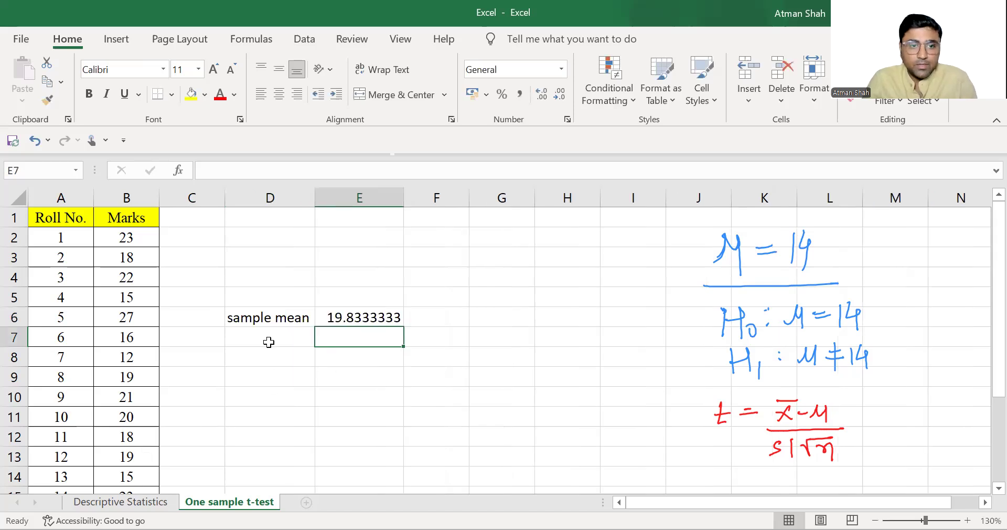
Step: Enter 'population mean' in D7 with the value 14 in E7
left_click(269, 342)
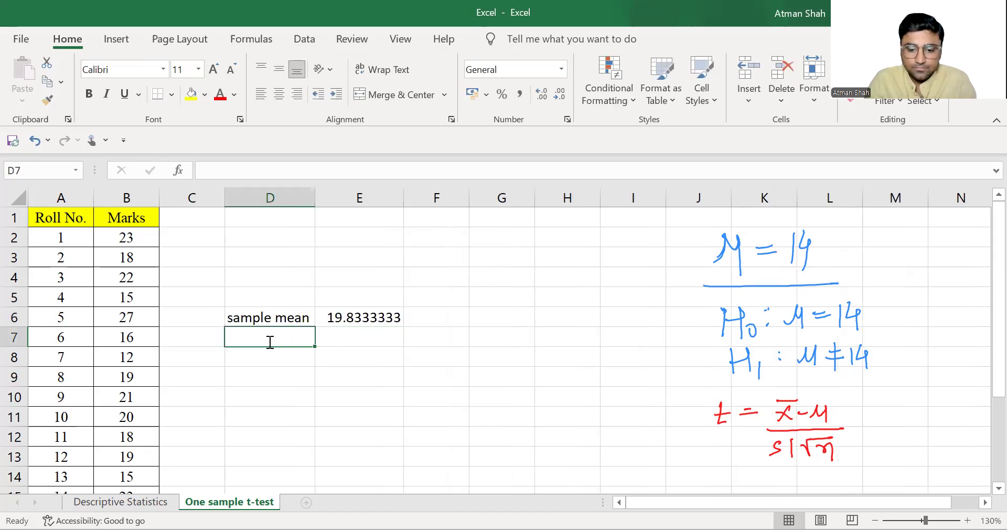
type("popu")
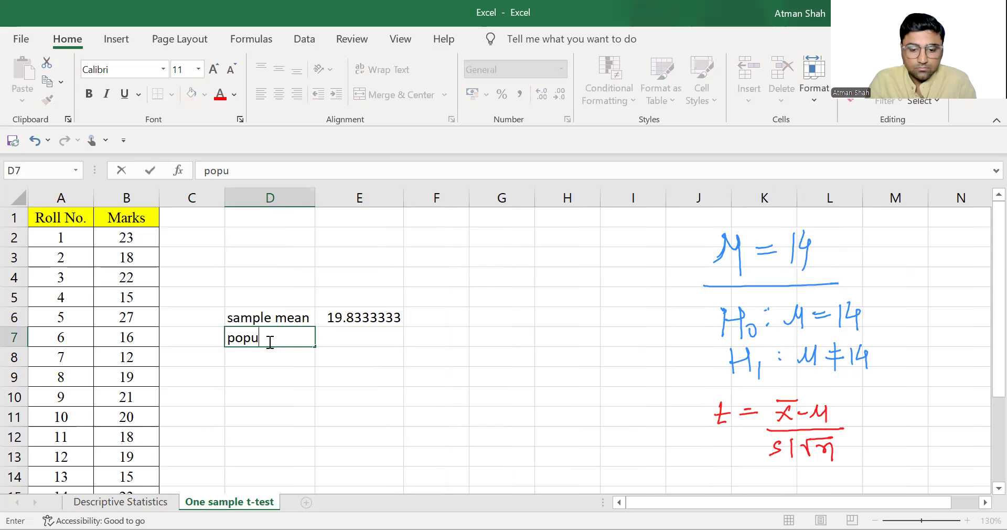
type("lation mean")
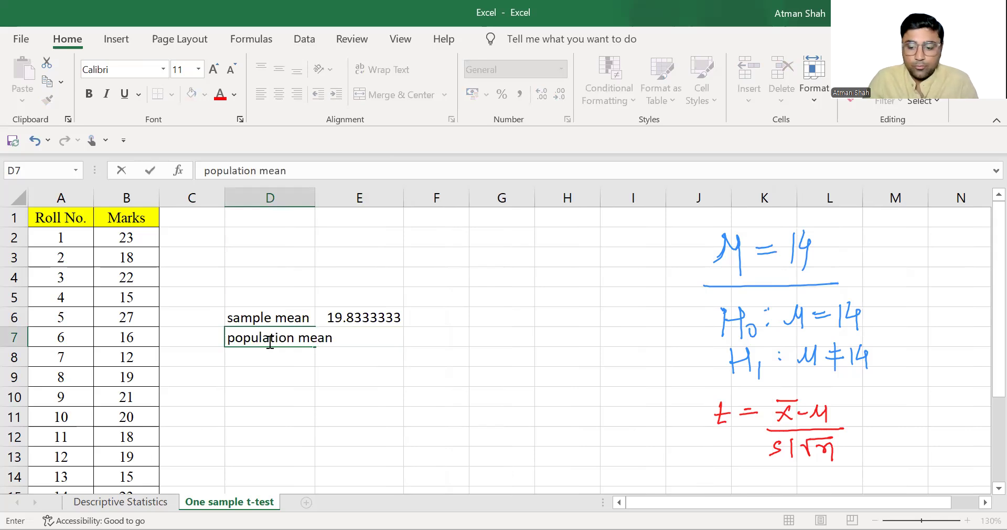
key("Tab")
type("14")
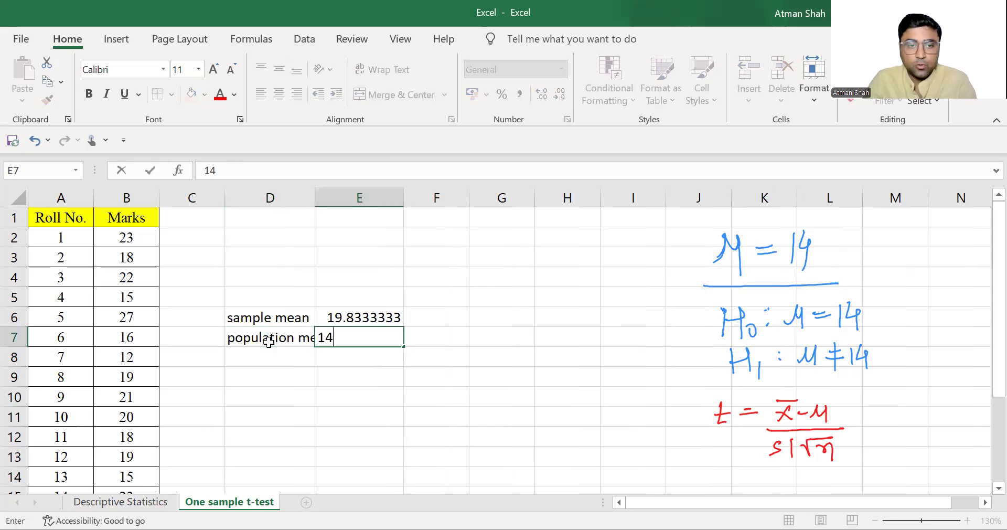
key("Return")
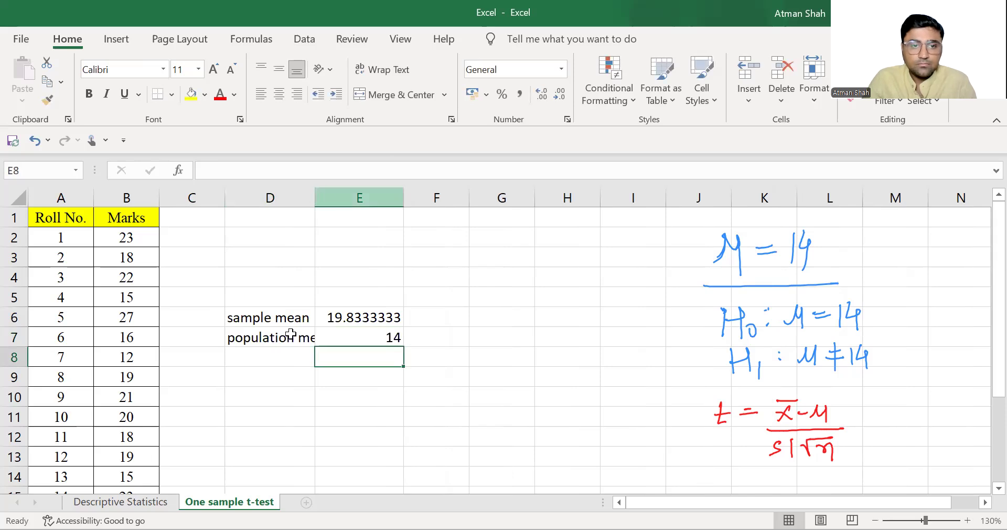
Step: Widen column D, label D8 'SD' and begin its formula in E8
left_click(283, 358)
type("SD")
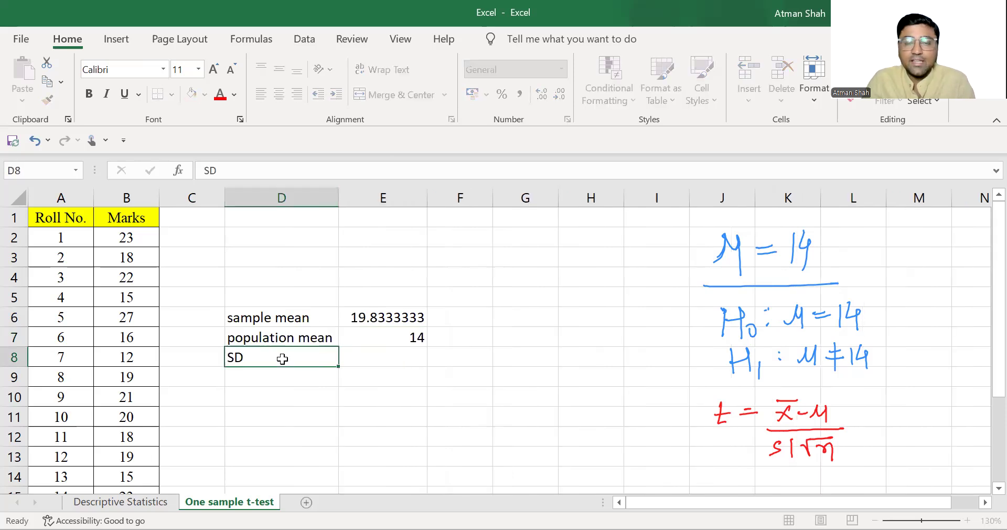
key("Tab")
type("=")
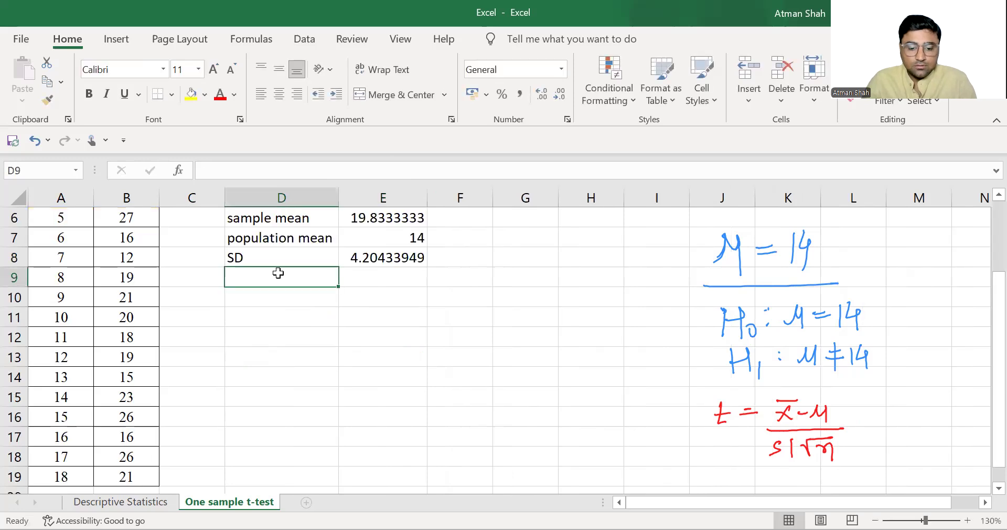
Step: Enter 'sample size' in D9 with the value 18 in E9
double_click(279, 272)
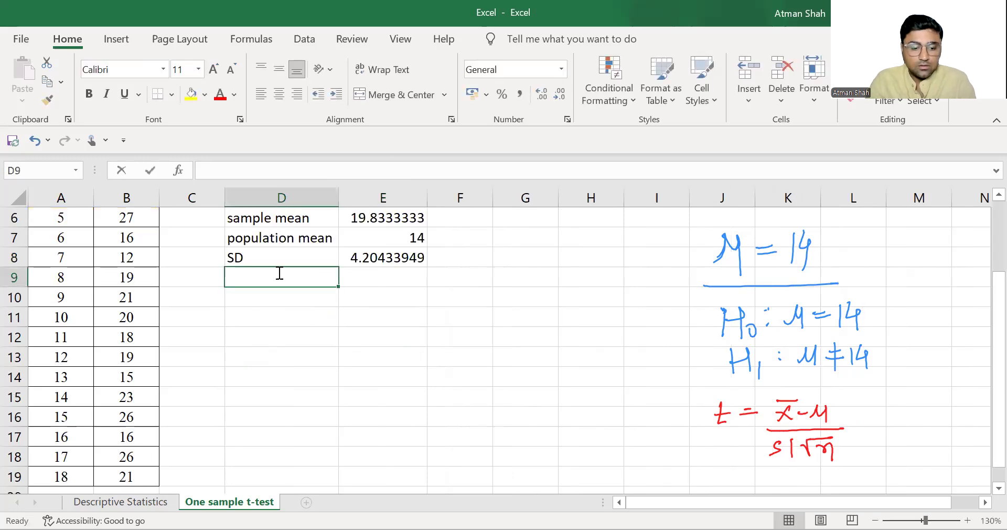
type("sample z")
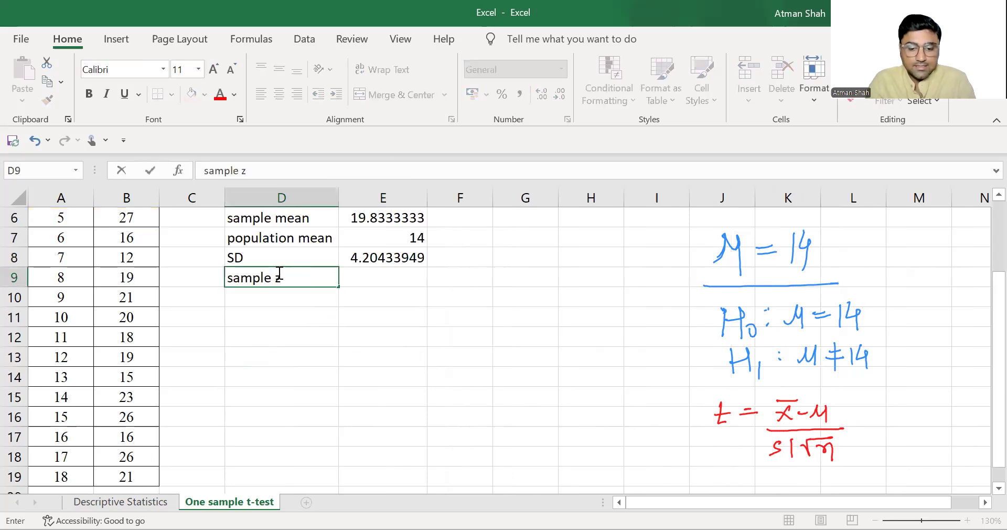
key("BackSpace")
type("size")
key("Tab")
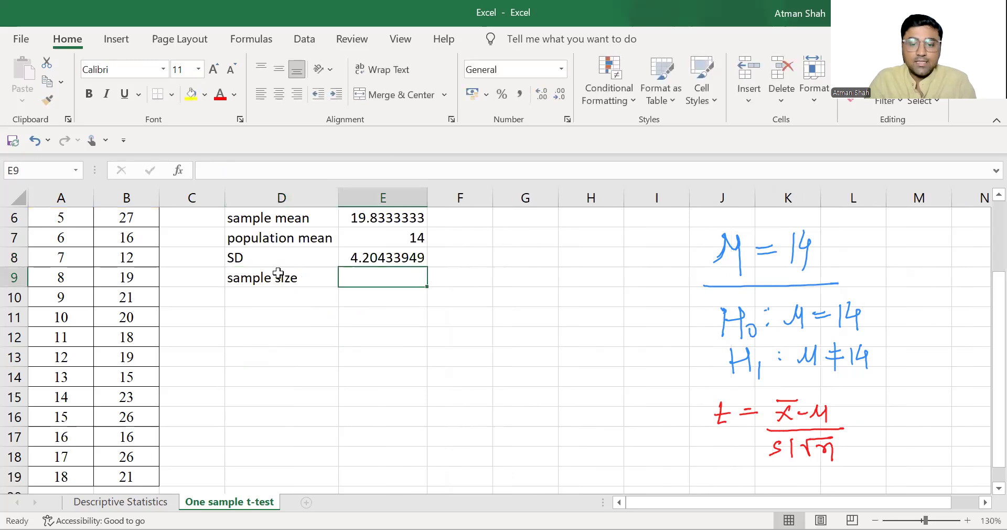
type("18")
key("Return")
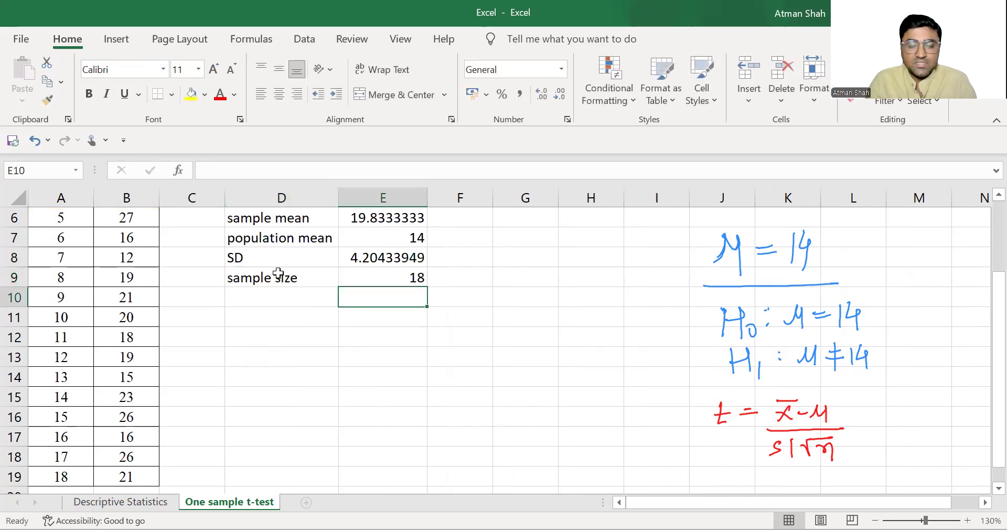
Step: Enter 'df' in D10 with the value 17 in E10
key("Left")
type("df")
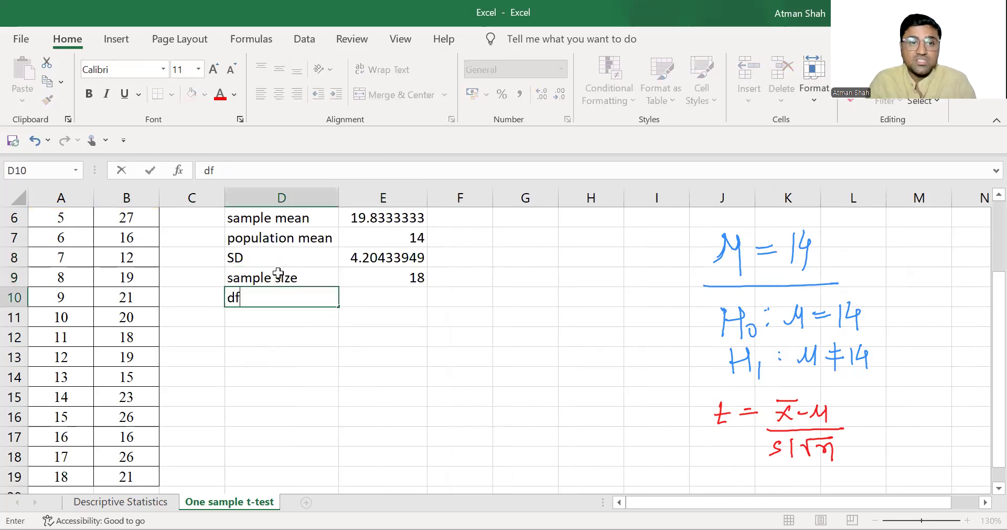
key("Tab")
type("17")
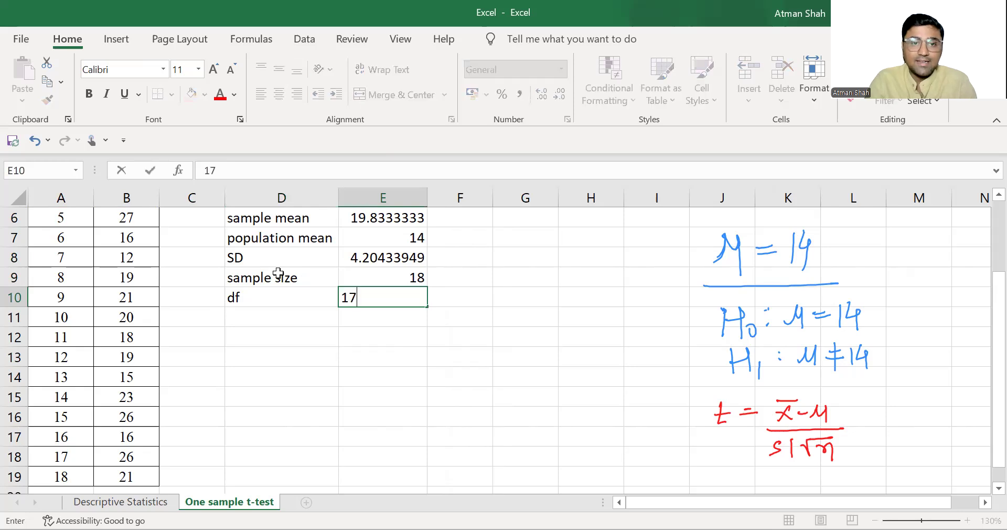
key("Return")
key("Left")
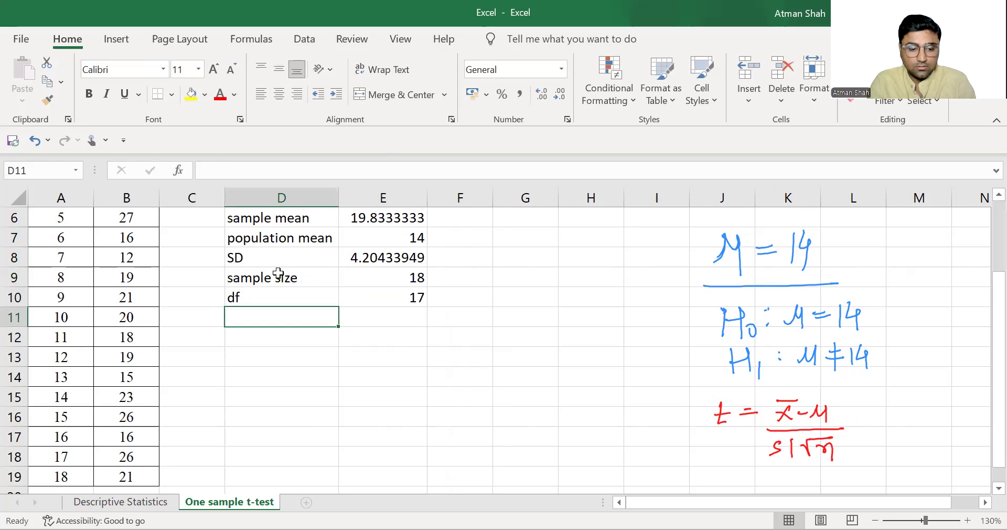
Step: Label D11 'SQRT of n' and compute =SQRT(E9) in E11, giving 4.24264069
type("SQRT ")
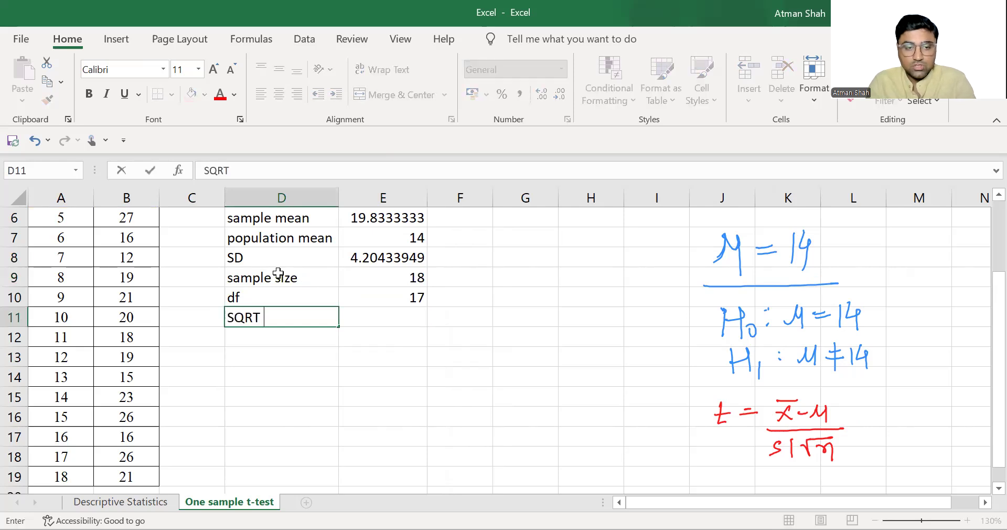
type("of n")
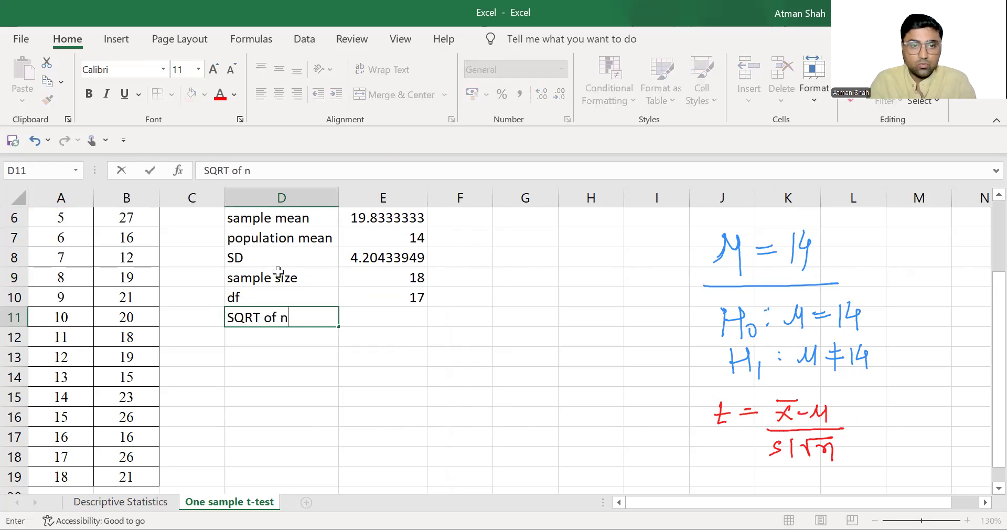
key("Tab")
type("=")
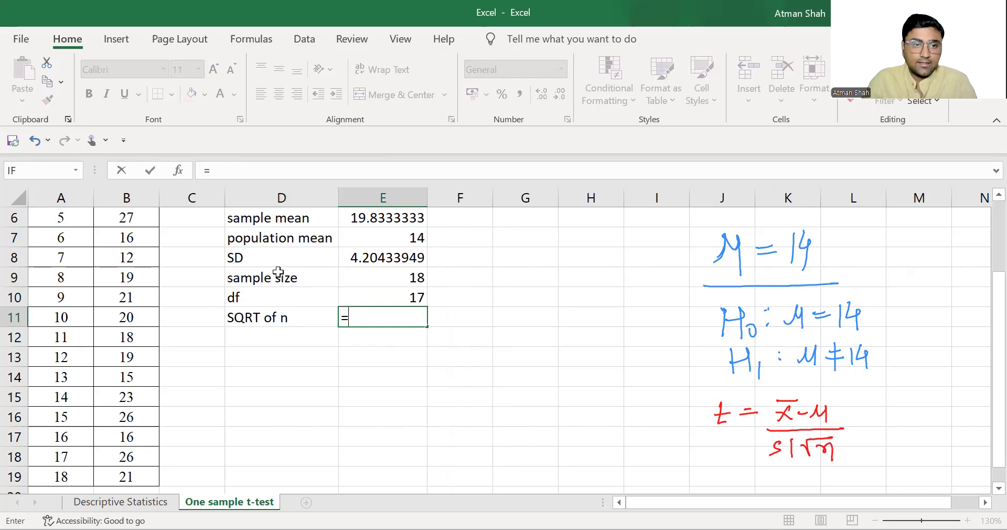
type("sqrt(")
left_click(383, 282)
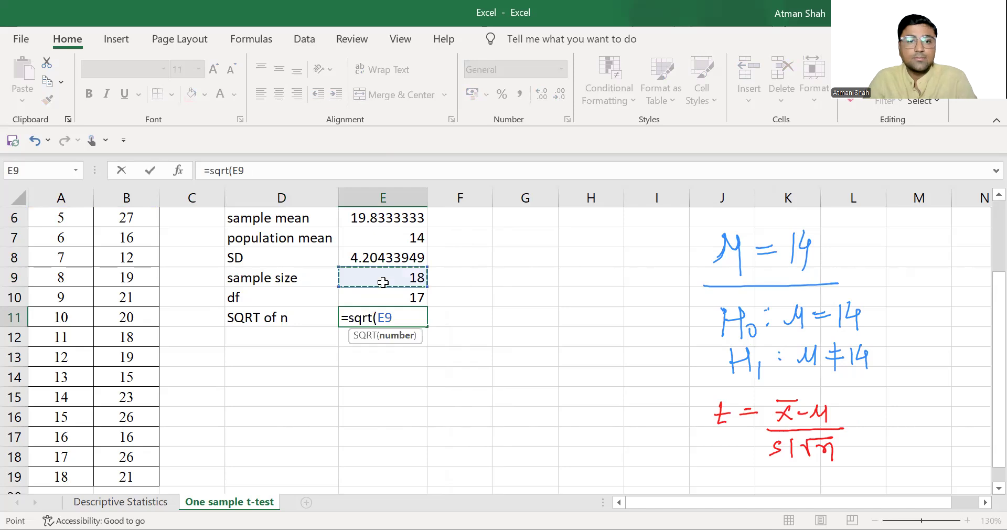
key("Return")
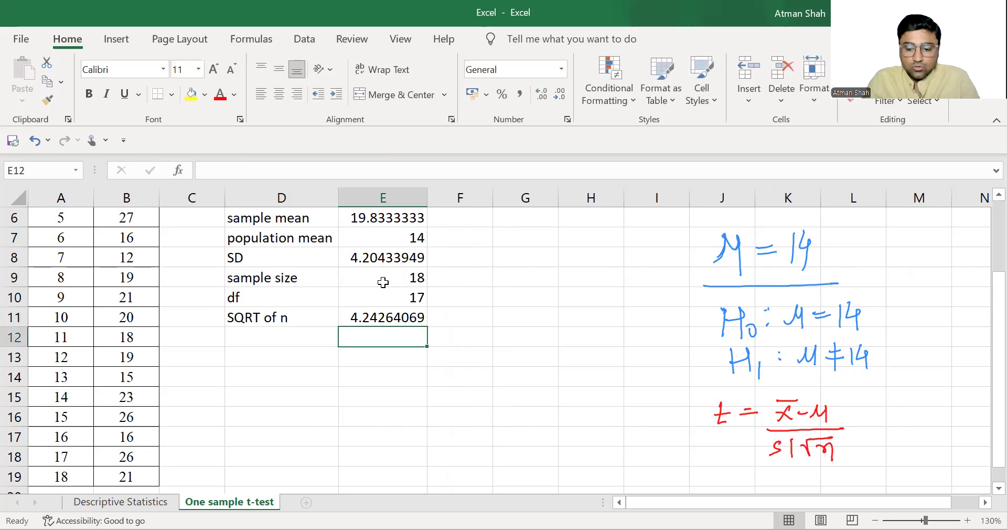
key("Down")
key("Left")
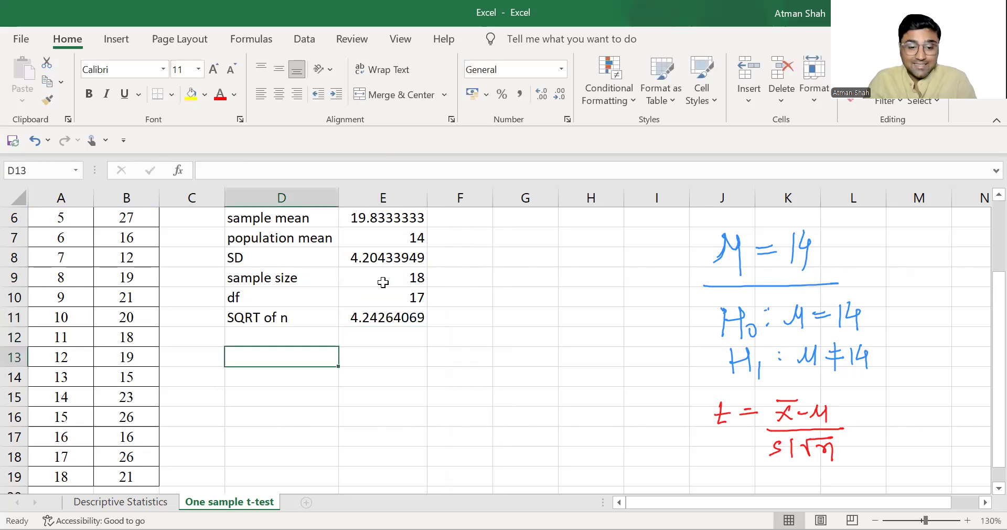
Step: Label D13 't-statistic' and enter =(E6-E7)/(E8/E11) in E13, giving 5.88647453
type("t-sta")
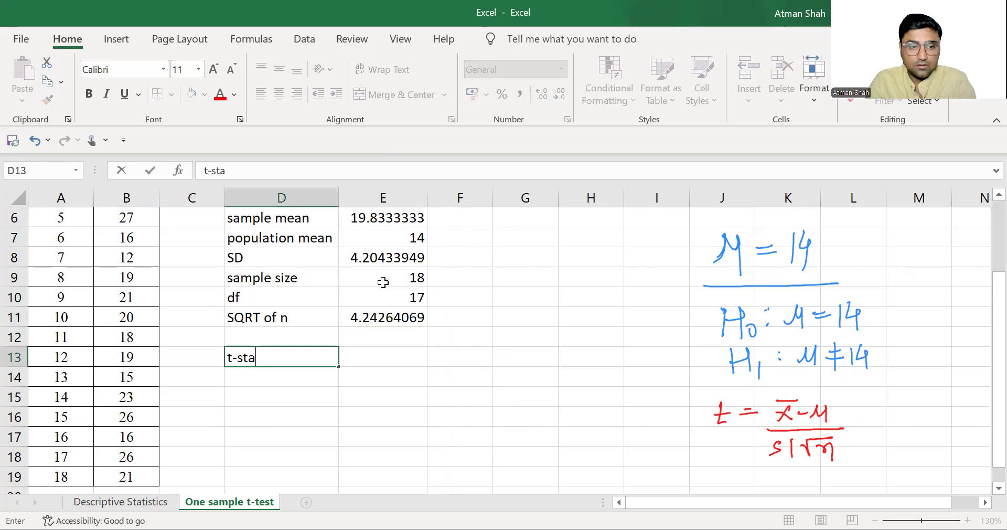
type("tistic")
key("Tab")
type("=")
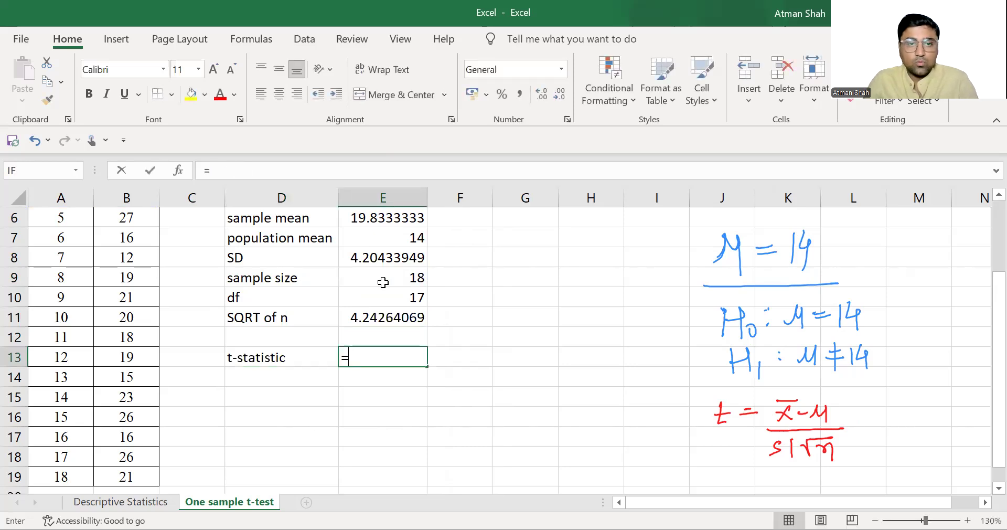
type("(")
left_click(377, 216)
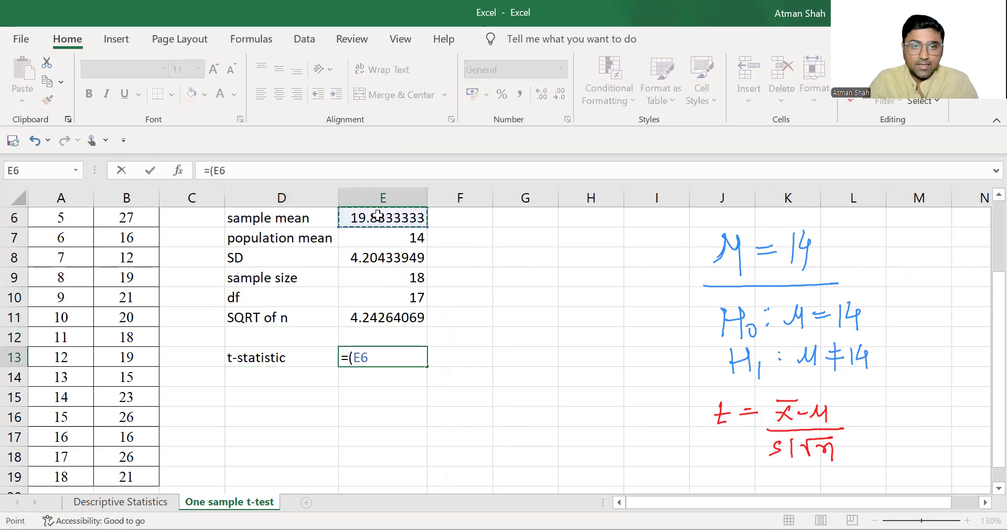
type("-")
left_click(375, 237)
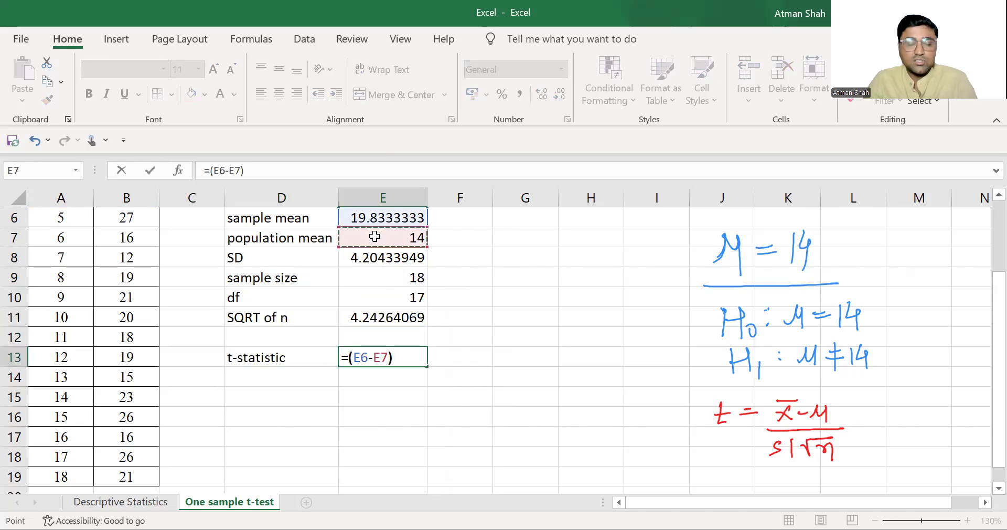
type("/")
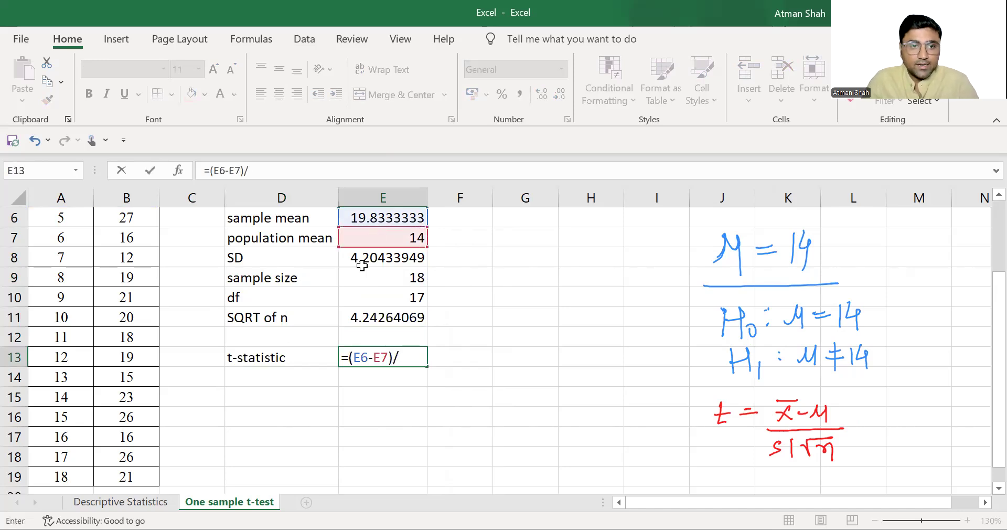
left_click(360, 281)
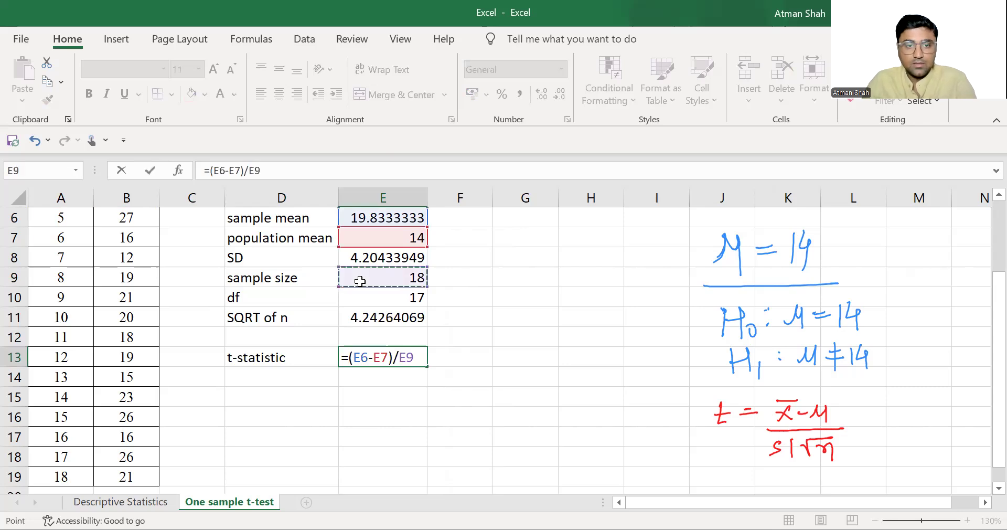
key("BackSpace")
key("BackSpace")
type("(")
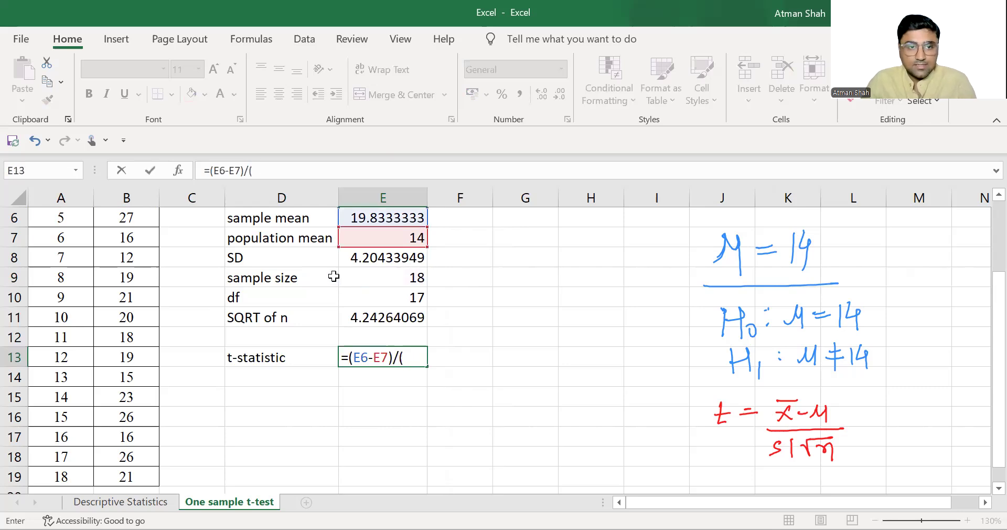
left_click(355, 260)
type("/")
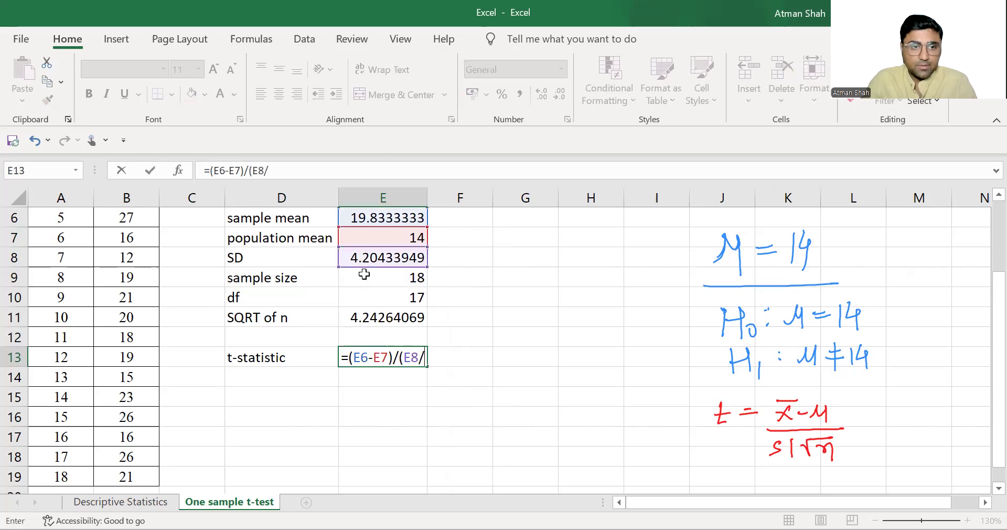
left_click(355, 319)
type(")")
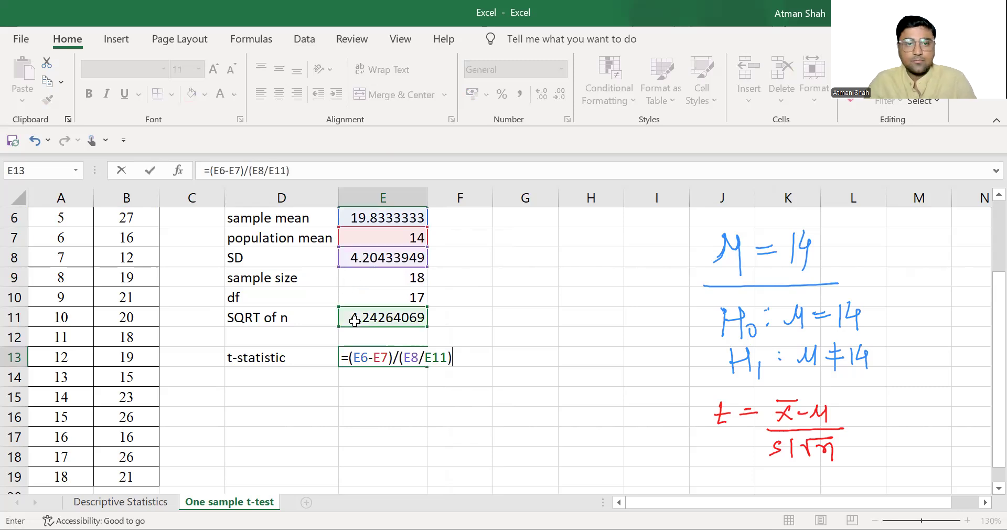
key("Return")
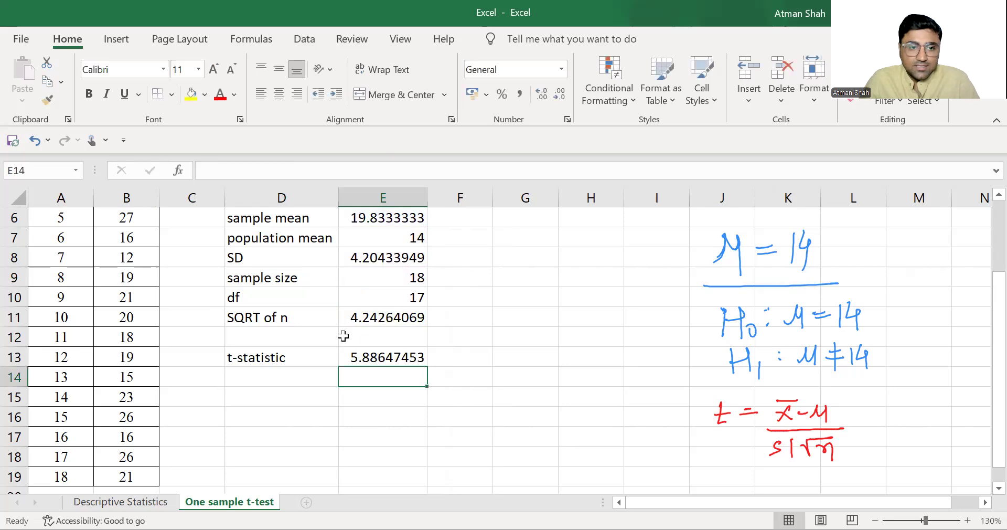
Step: Give the t-statistic label and value in D13:E13 a yellow fill
left_click(336, 355)
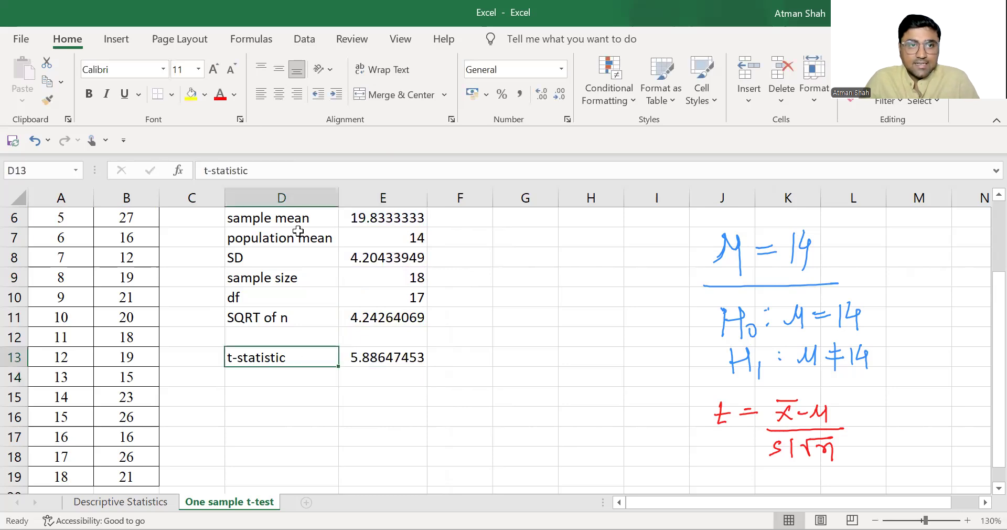
key("shift+Right")
left_click(191, 93)
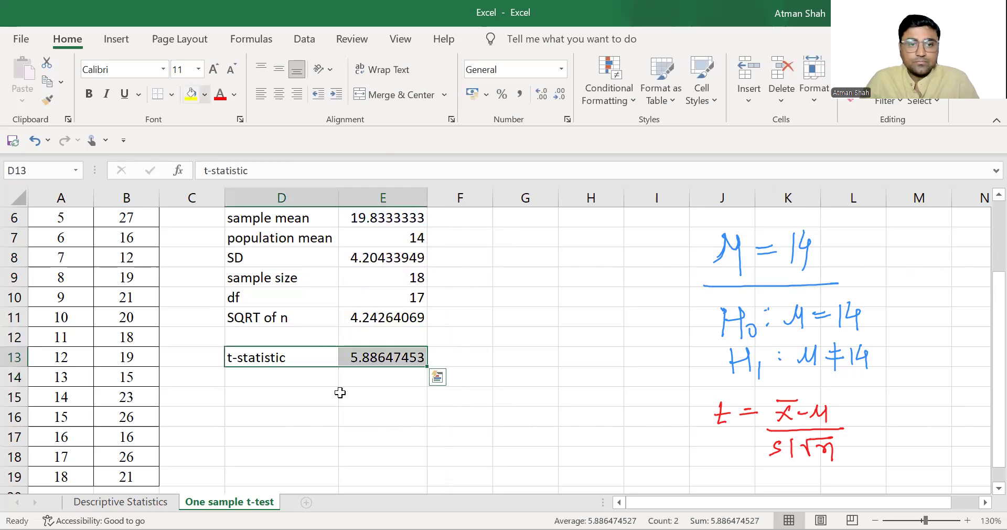
left_click(280, 383)
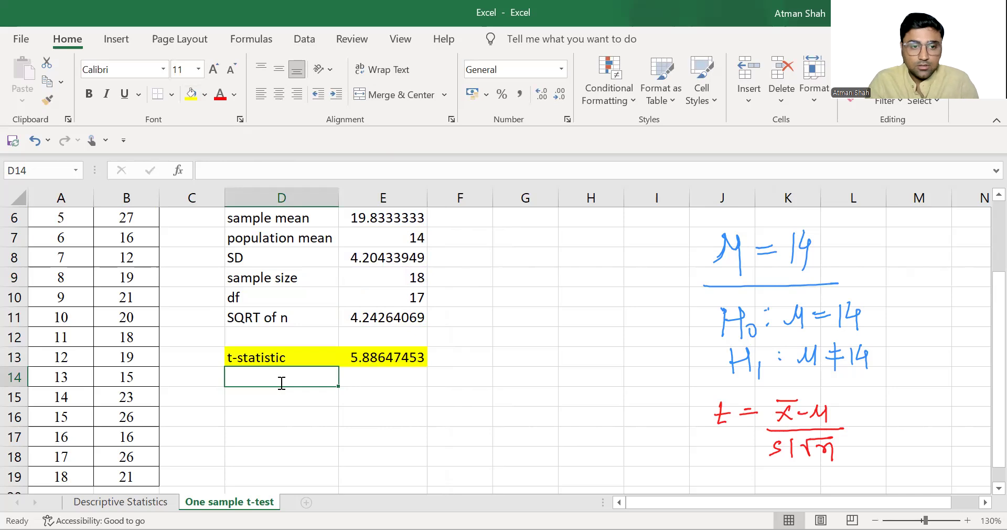
Step: Label D14 'p-value' and enter =TDIST(E13,E10,2) in E14, giving 1.795E-05
type("p-value")
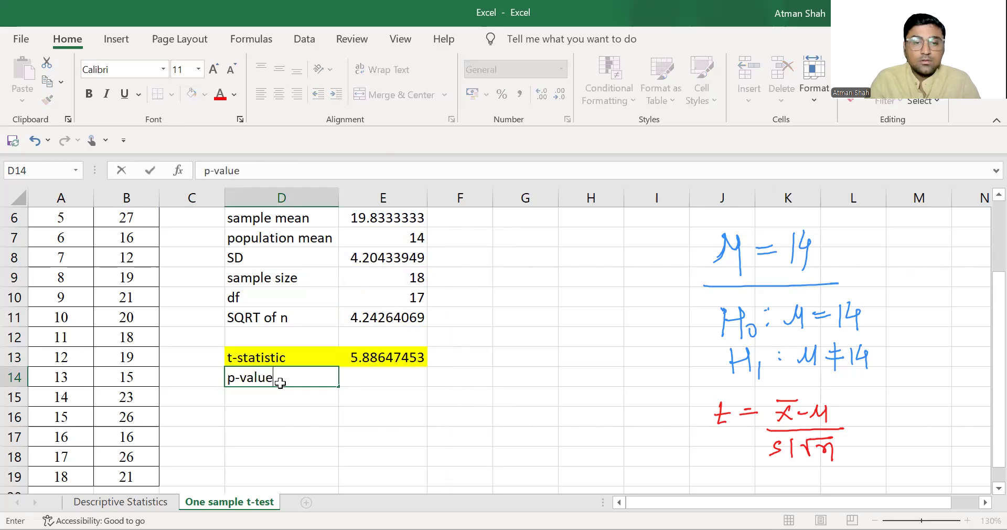
key("Tab")
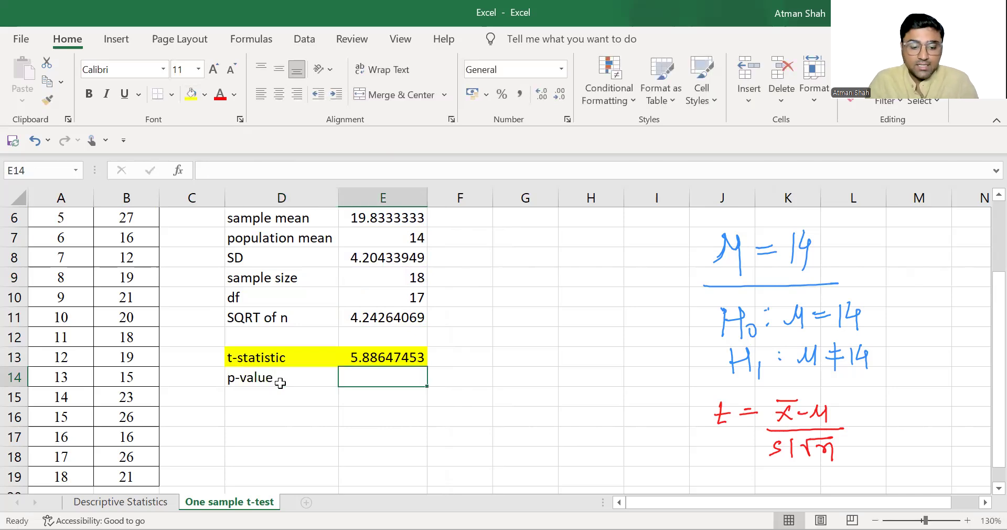
type("=t")
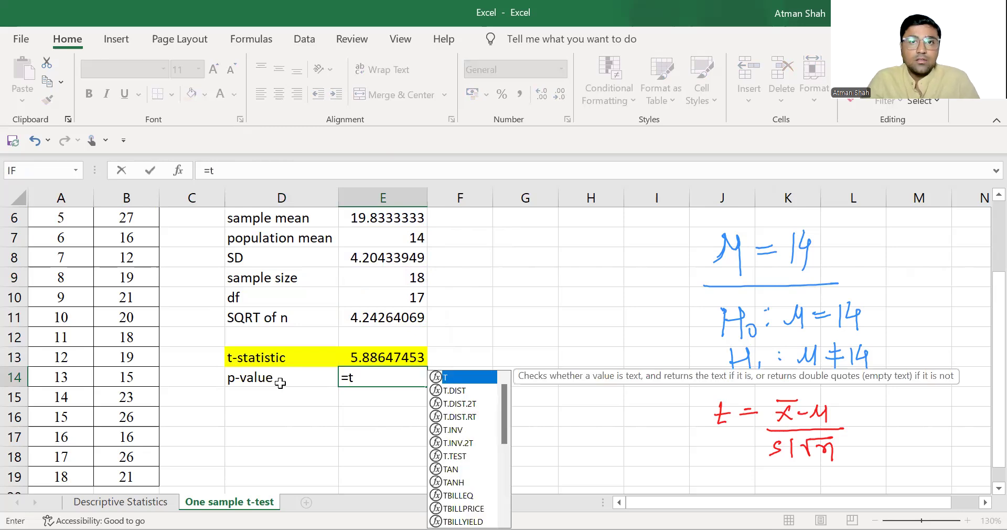
type("dist(")
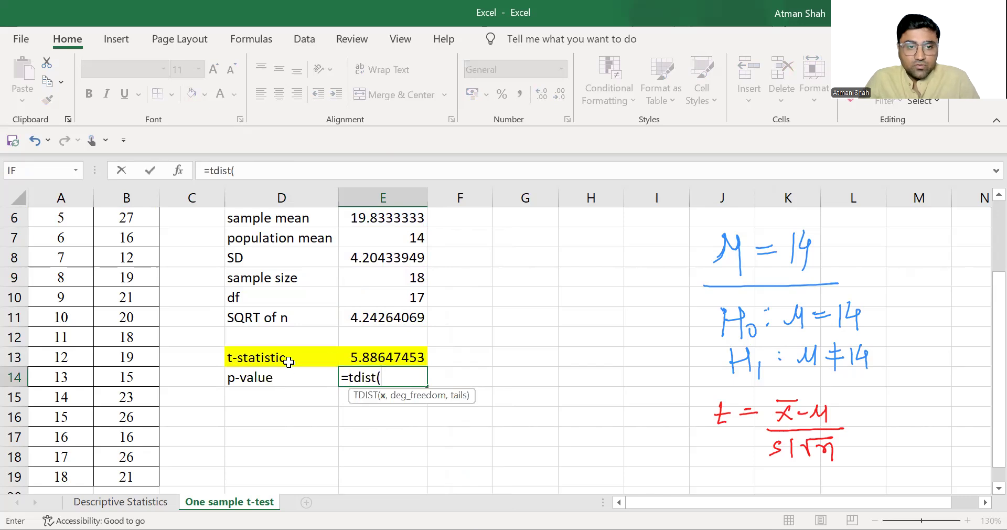
left_click(350, 357)
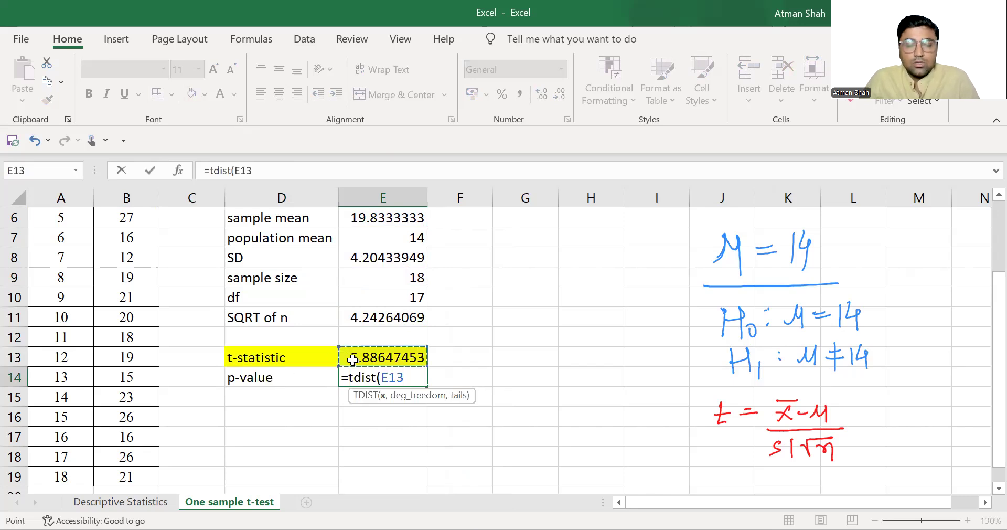
type(",")
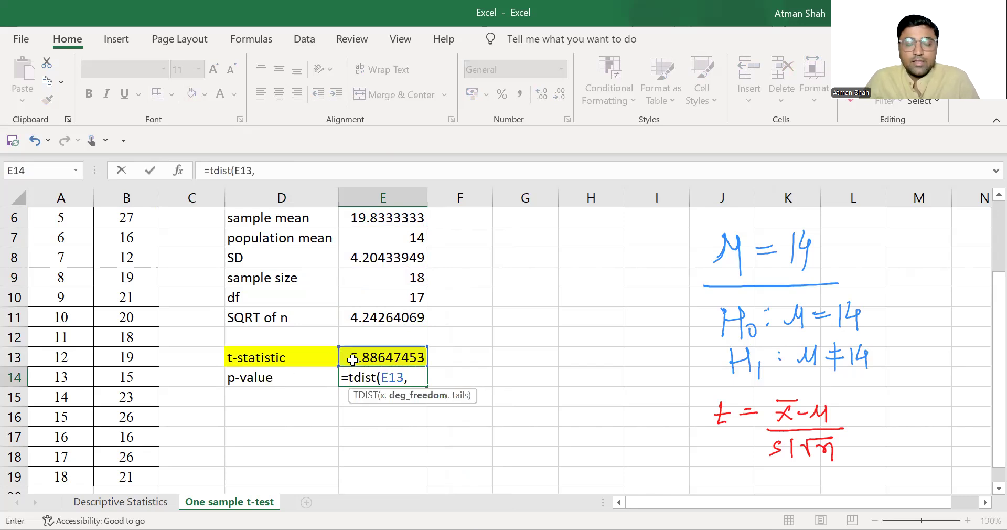
left_click(392, 299)
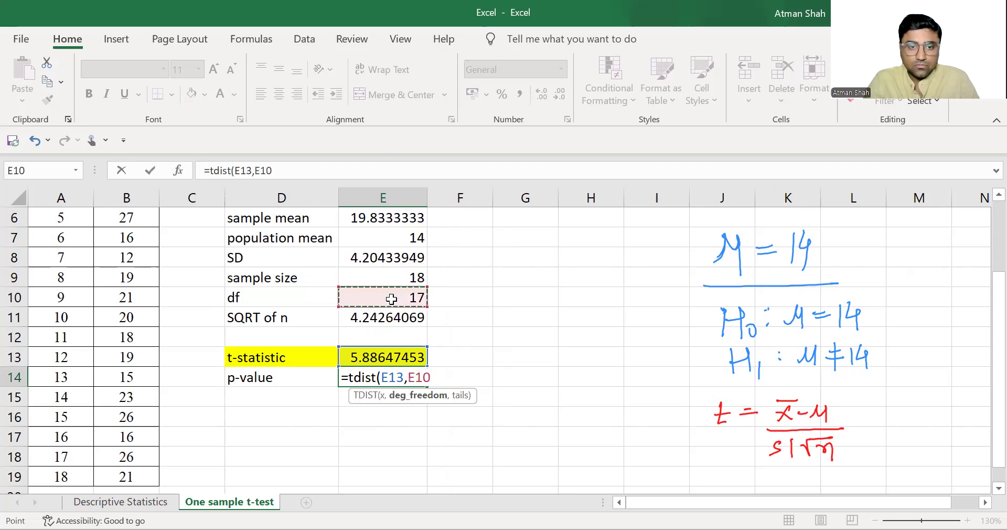
type(",")
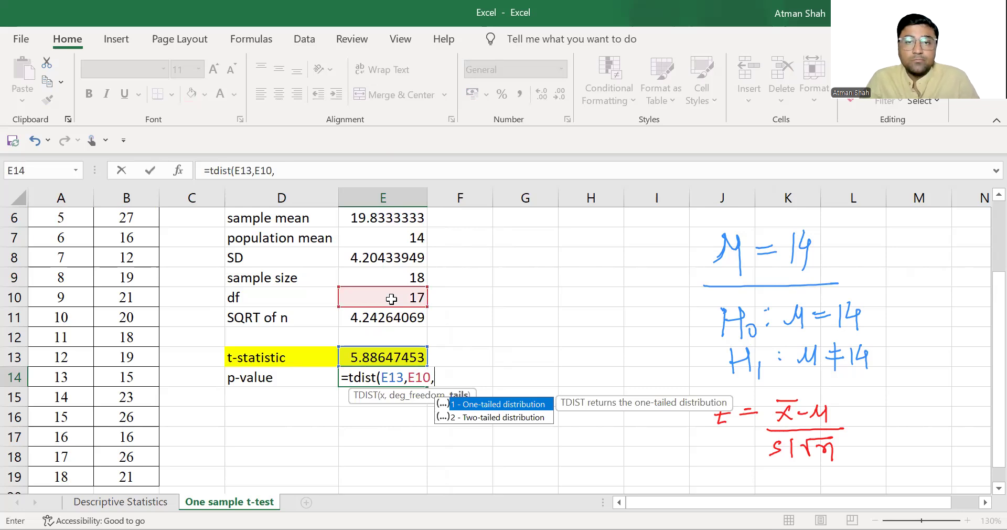
type("2")
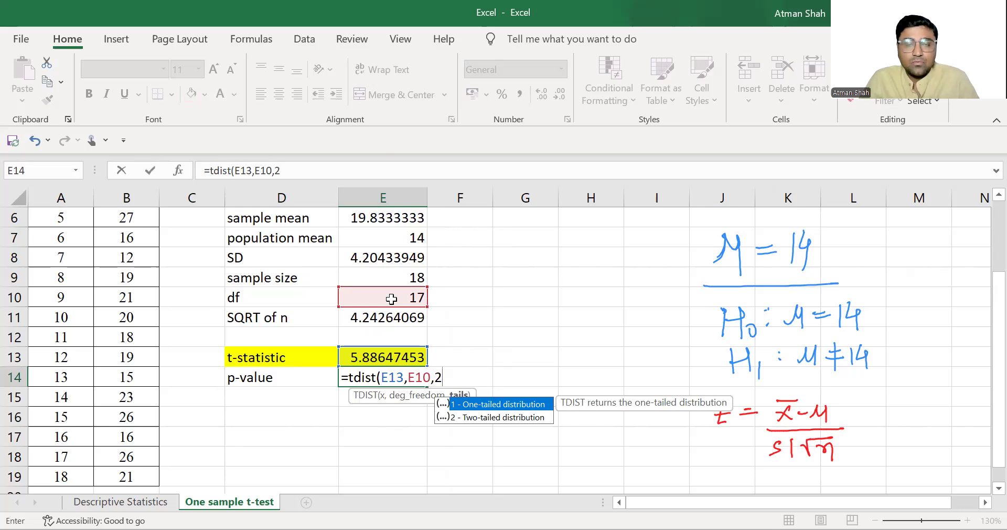
type(")")
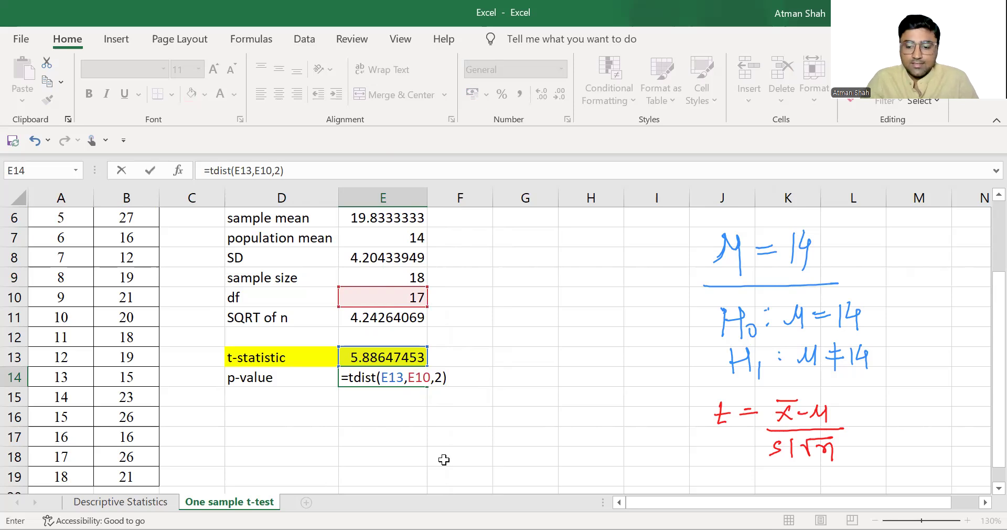
key("Return")
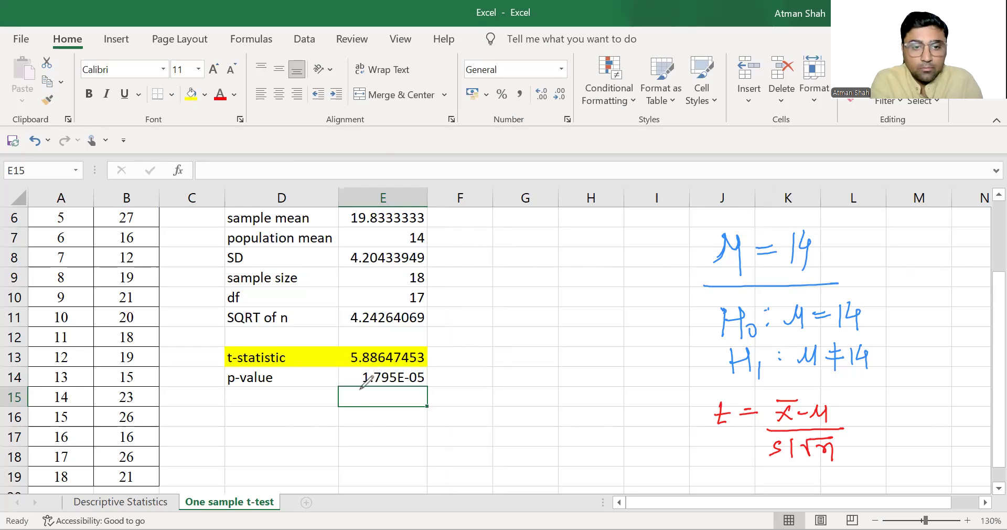
Step: Draw a red ink box around the p-value and erase the stray mark beside it
left_click_drag(356, 392, 361, 389)
mouse_move(430, 362)
left_mouse_down()
mouse_move(360, 367)
mouse_move(357, 401)
mouse_move(472, 376)
left_mouse_up()
left_click_drag(377, 368, 477, 363)
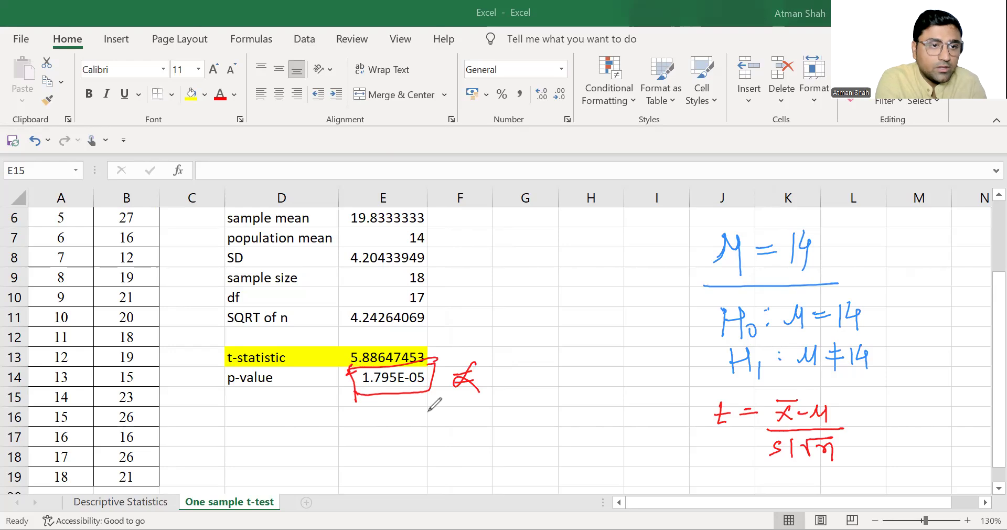
mouse_move(462, 380)
left_mouse_down()
mouse_move(440, 386)
mouse_move(527, 376)
left_mouse_up()
Step: Draw an arrow from the boxed p-value to a handwritten, underlined α = 0.05
left_click_drag(506, 358, 513, 389)
mouse_move(574, 355)
left_mouse_down()
mouse_move(576, 380)
mouse_move(608, 357)
left_mouse_up()
left_click_drag(590, 370, 632, 358)
left_click(621, 388)
left_click_drag(661, 351, 668, 368)
left_click_drag(675, 342, 689, 339)
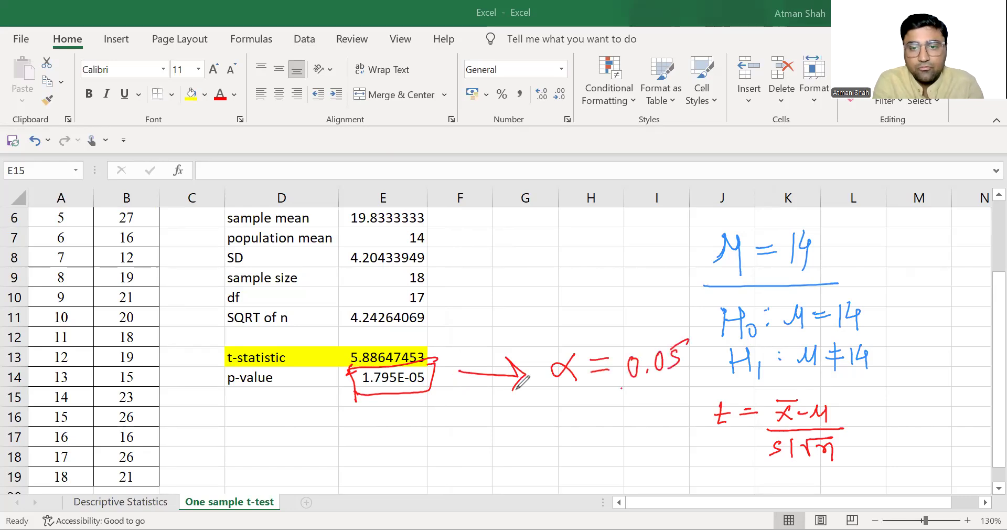
left_click_drag(620, 388, 690, 378)
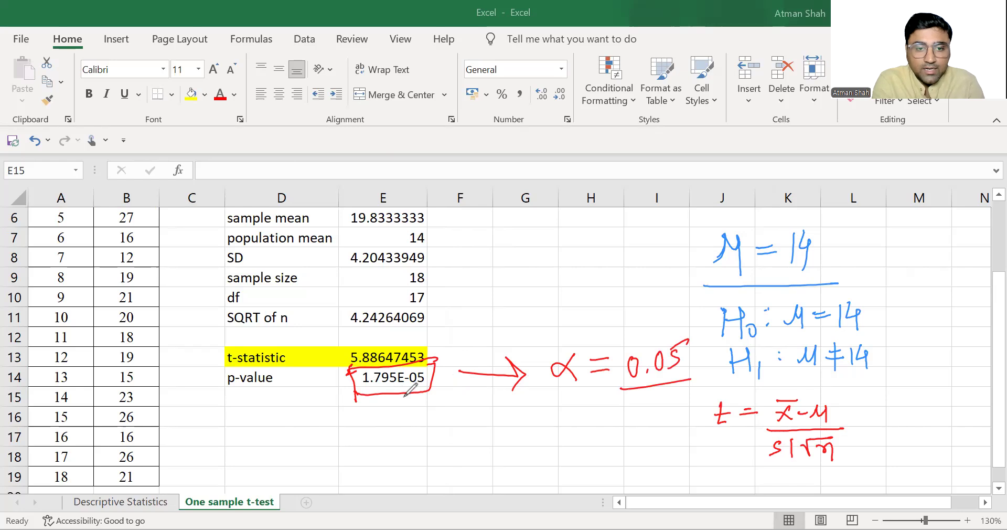
Step: Draw an upward arrow under the p-value and write <0.05 below it
left_click_drag(404, 434, 404, 394)
mouse_move(395, 412)
left_mouse_down()
mouse_move(419, 412)
mouse_move(436, 466)
left_mouse_up()
left_click(461, 449)
mouse_move(450, 438)
left_mouse_down()
mouse_move(487, 443)
mouse_move(501, 421)
mouse_move(541, 437)
mouse_move(536, 450)
left_mouse_up()
Step: Handwrite an arrow to 'reject H0' in red and box it
mouse_move(561, 434)
left_mouse_down()
mouse_move(591, 431)
mouse_move(595, 454)
left_mouse_up()
left_click_drag(603, 433, 643, 440)
left_click_drag(638, 417, 653, 425)
mouse_move(658, 426)
left_mouse_down()
mouse_move(656, 446)
mouse_move(667, 434)
left_mouse_up()
left_click_drag(669, 422, 667, 449)
left_click_drag(680, 441, 679, 442)
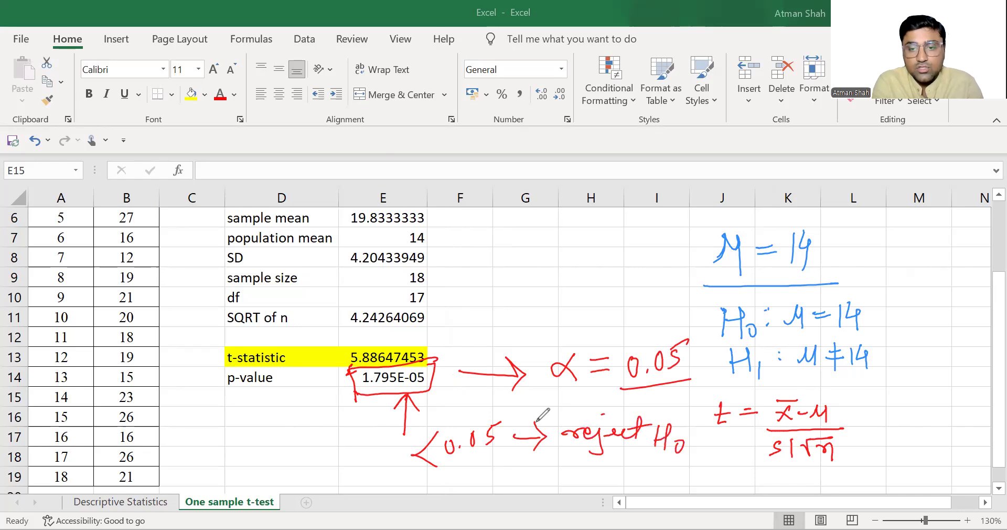
left_click_drag(571, 407, 573, 462)
left_click_drag(561, 409, 562, 465)
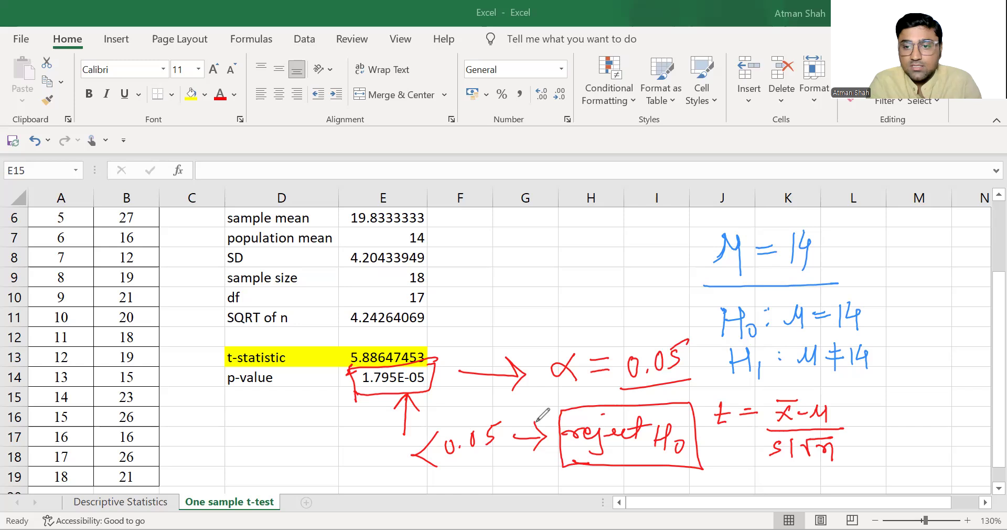
Step: Circle the H1: μ ≠ 14 hypothesis in red ink
left_click_drag(717, 347, 870, 336)
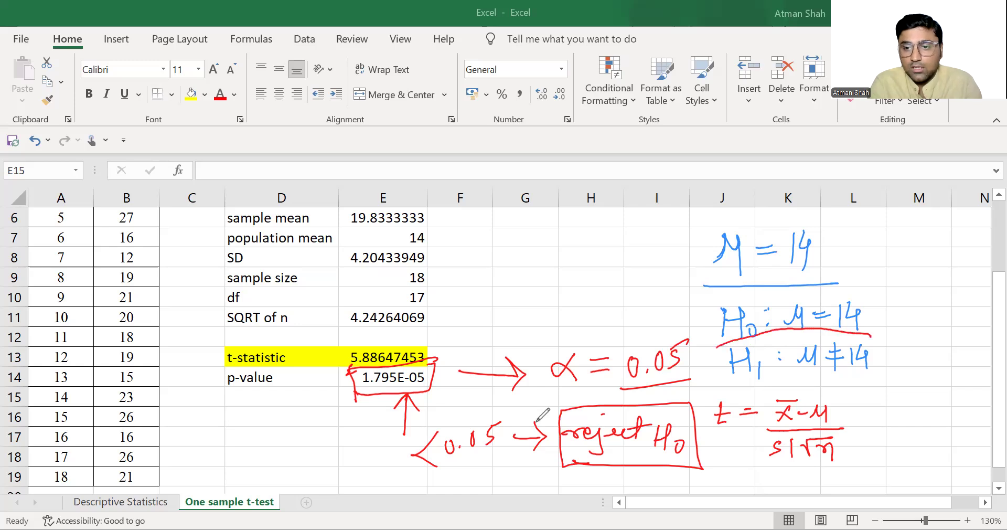
left_click_drag(717, 345, 709, 358)
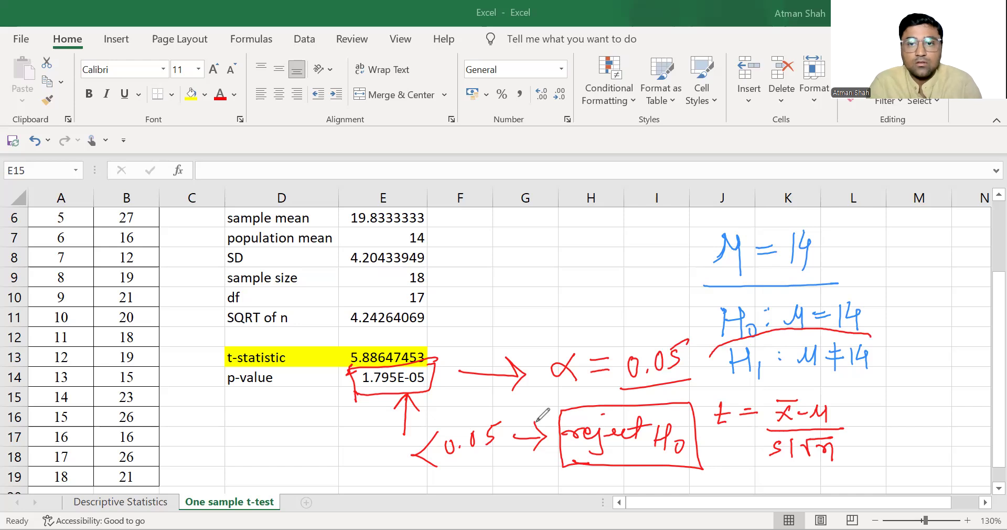
mouse_move(713, 347)
left_mouse_down()
mouse_move(706, 378)
mouse_move(871, 335)
left_mouse_up()
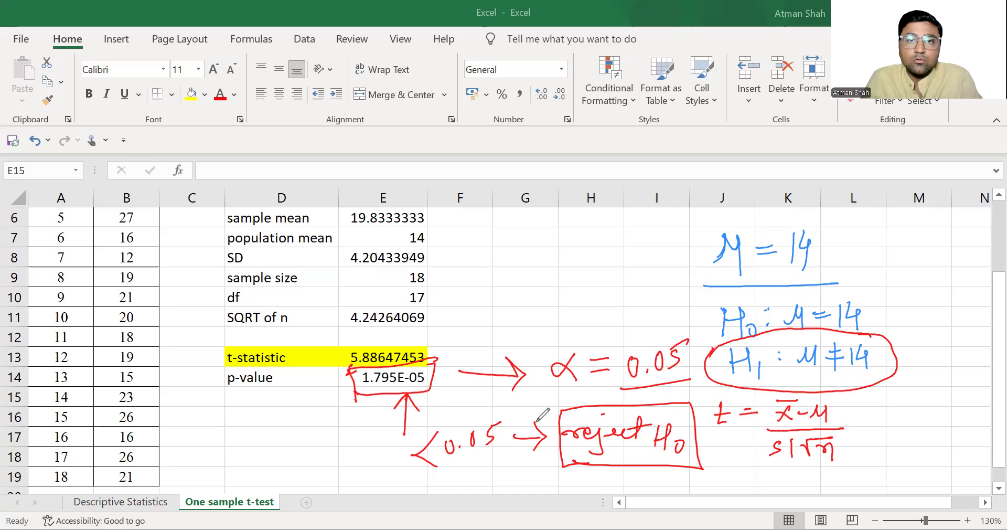